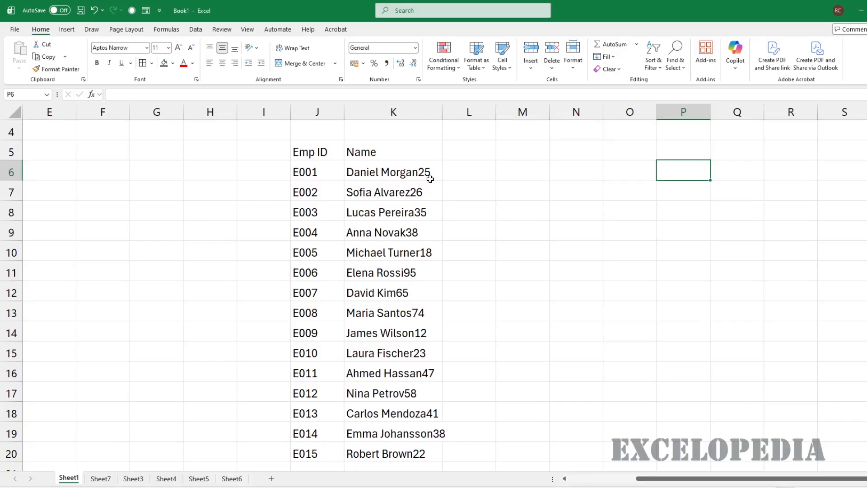
AutoFit column K so every full name with its trailing number fits
double_click(442, 111)
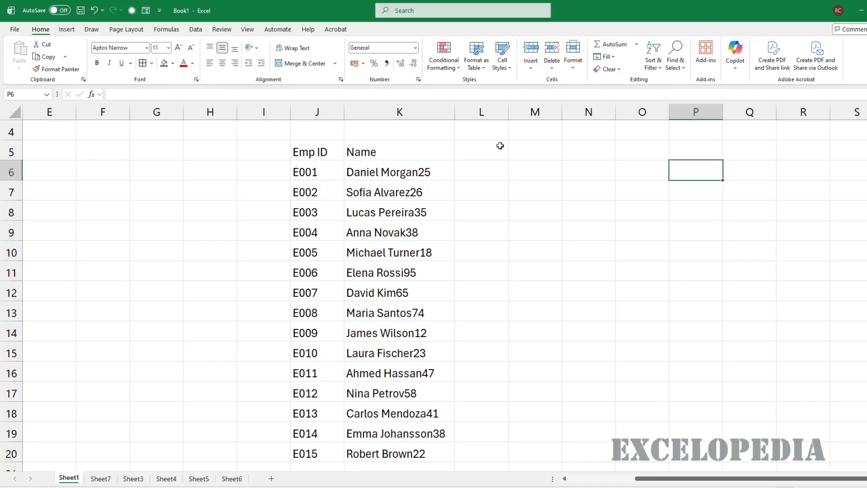
Enter =REGEXEXTRACT(K6,"\d+") in L6 to pull 25 from the first name
click(478, 167)
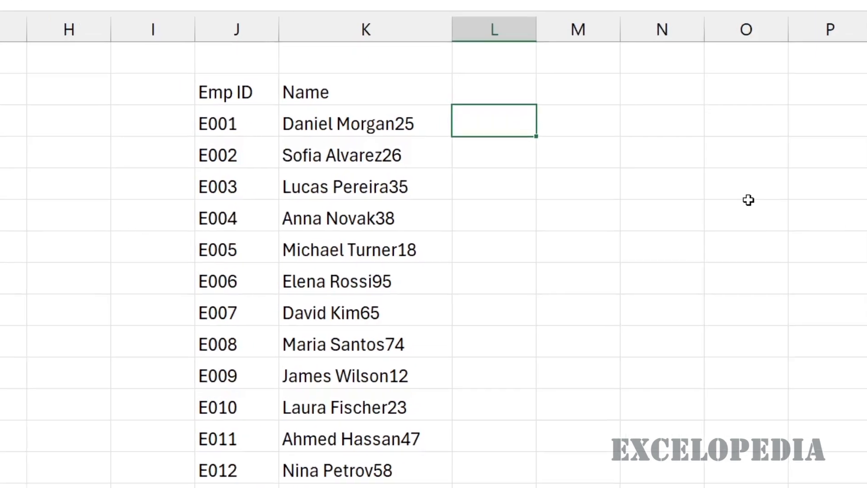
text(=r)
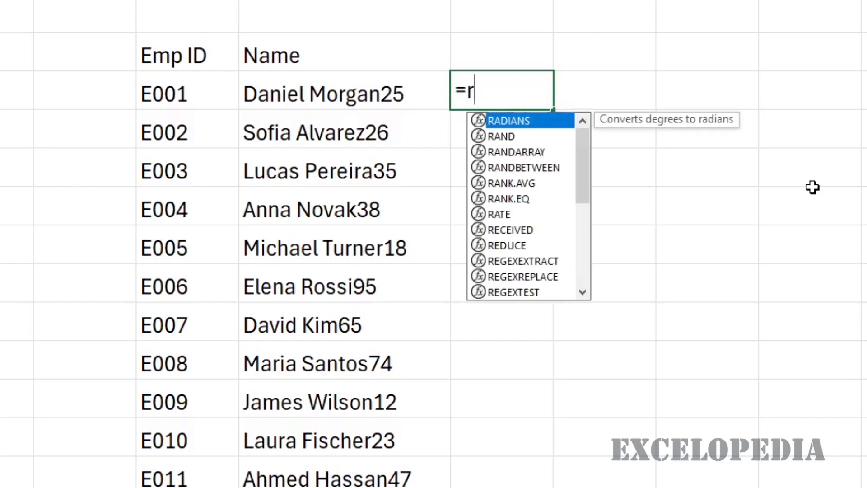
text(eg)
key(Tab)
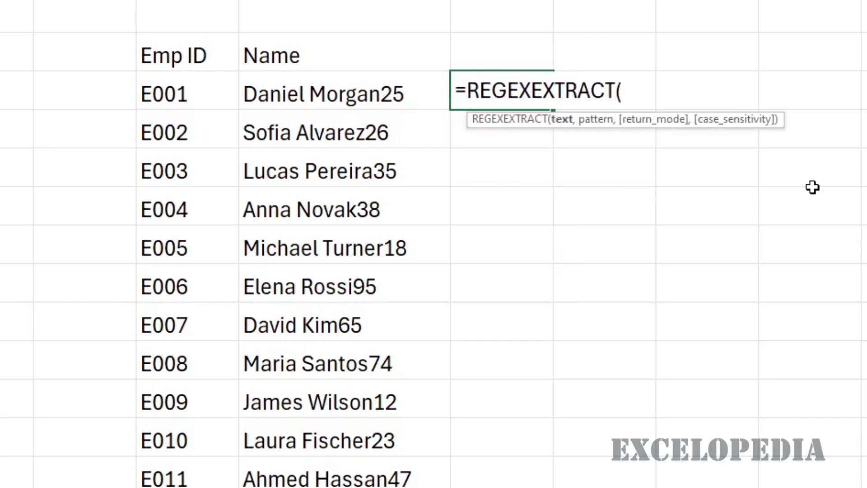
click(396, 93)
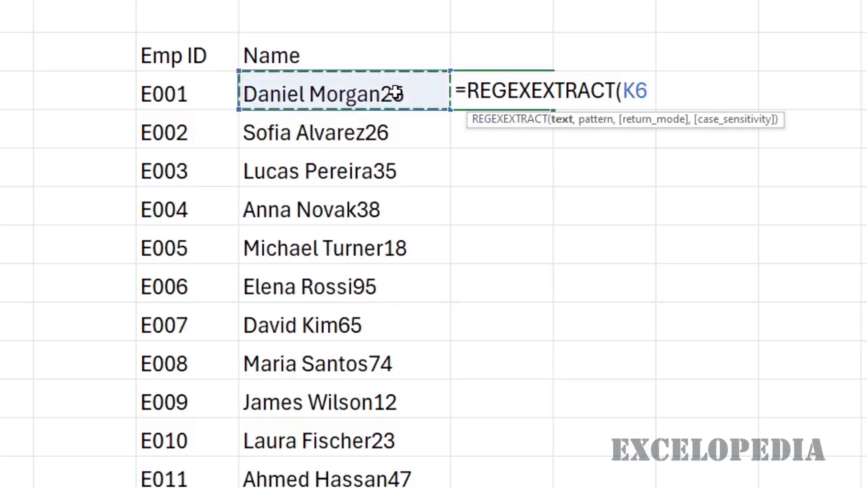
text(,)
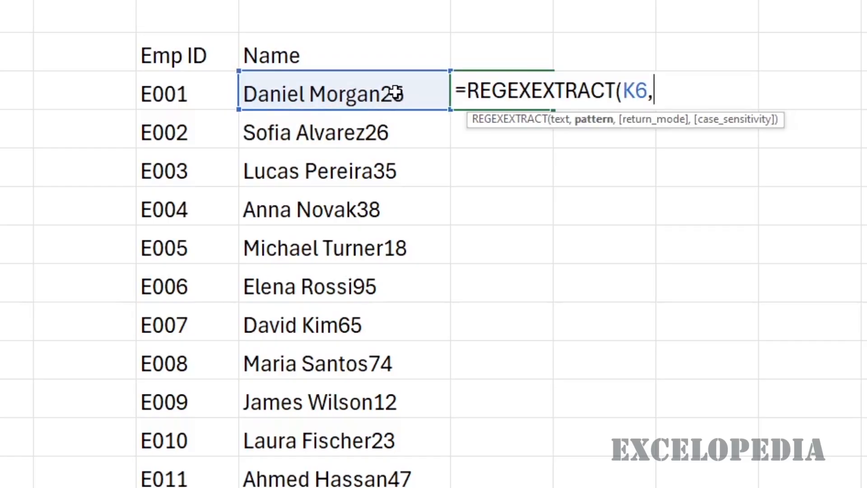
text("\d+)
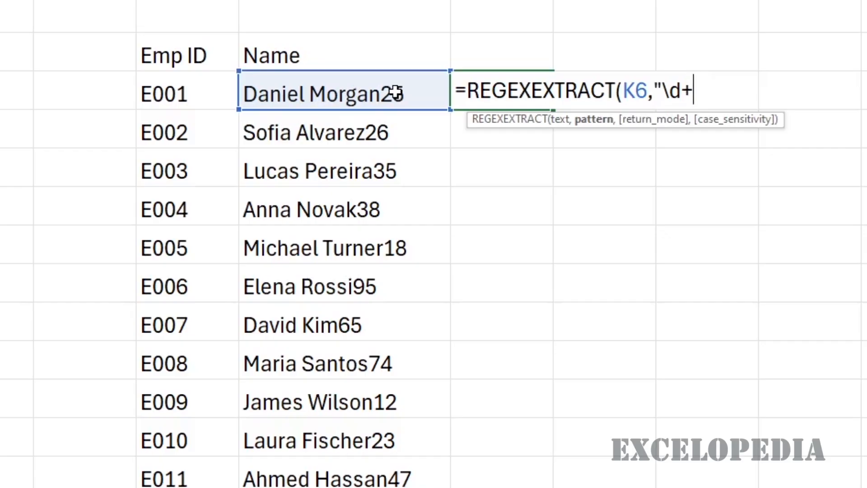
text("))
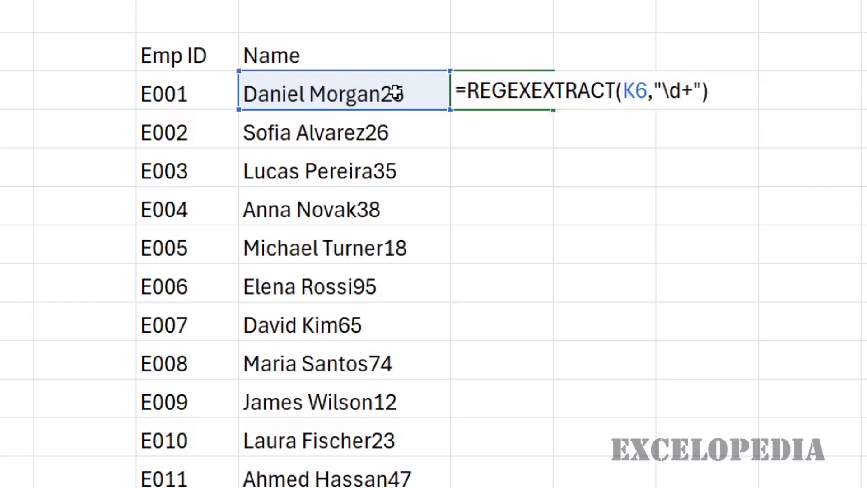
key(Return)
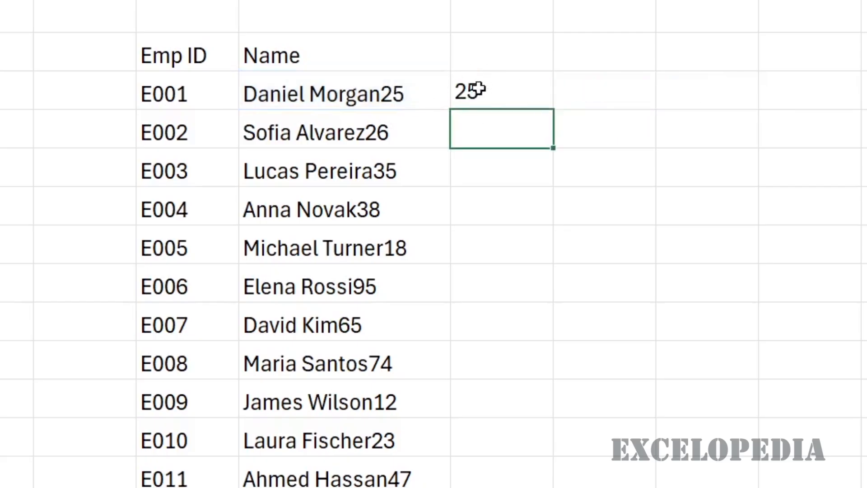
click(517, 89)
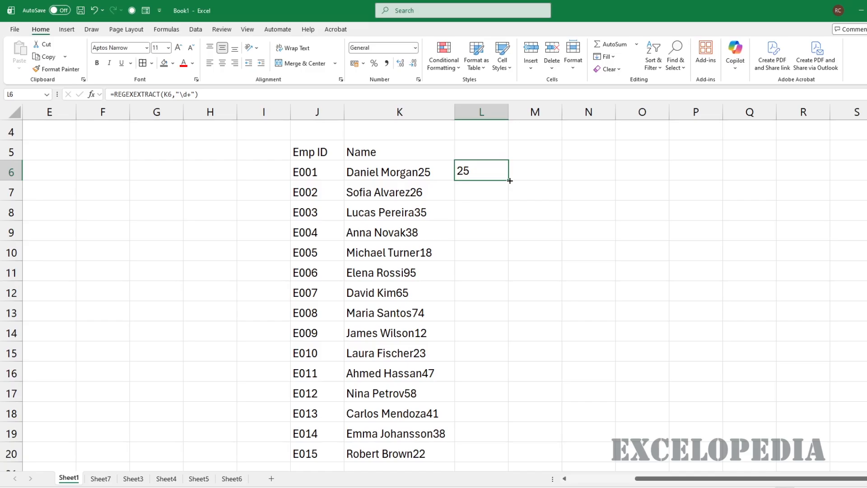
Fill the REGEXEXTRACT formula from L6 down to L20
double_click(556, 111)
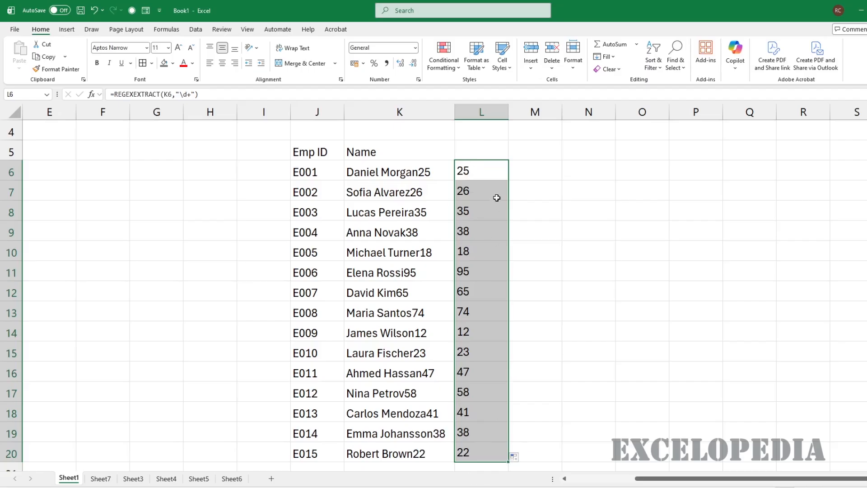
click(642, 171)
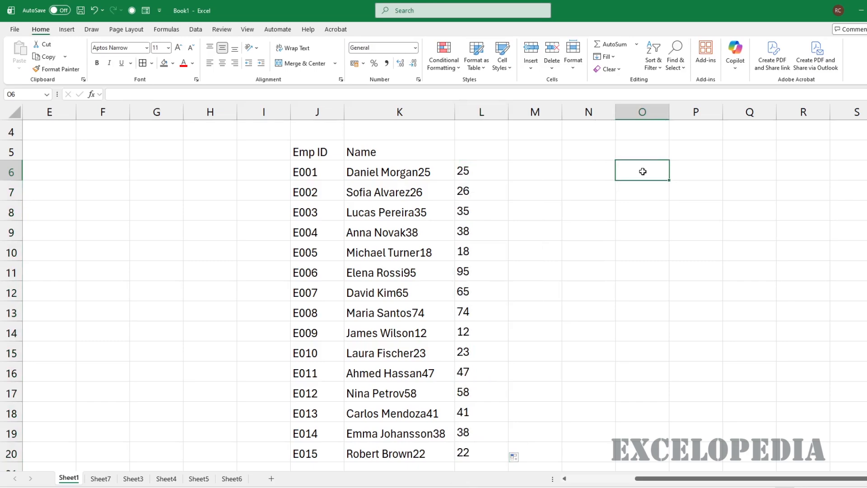
Enter 25 in O6 as a test value
text(25)
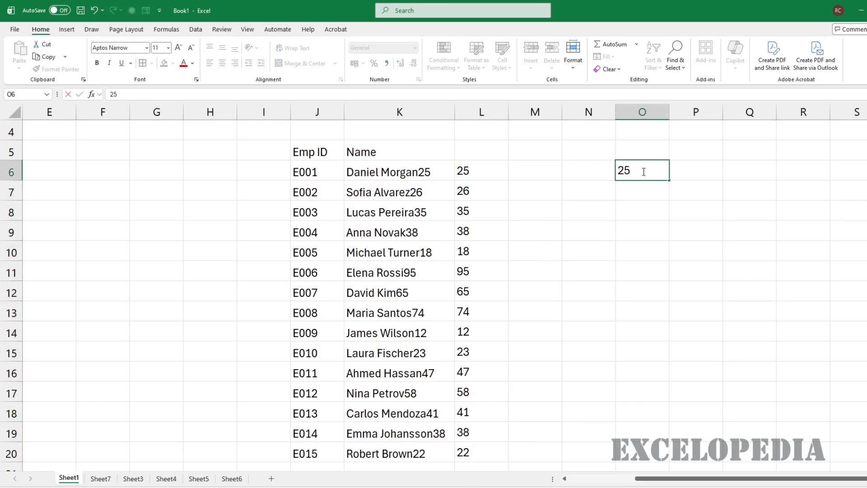
key(Return)
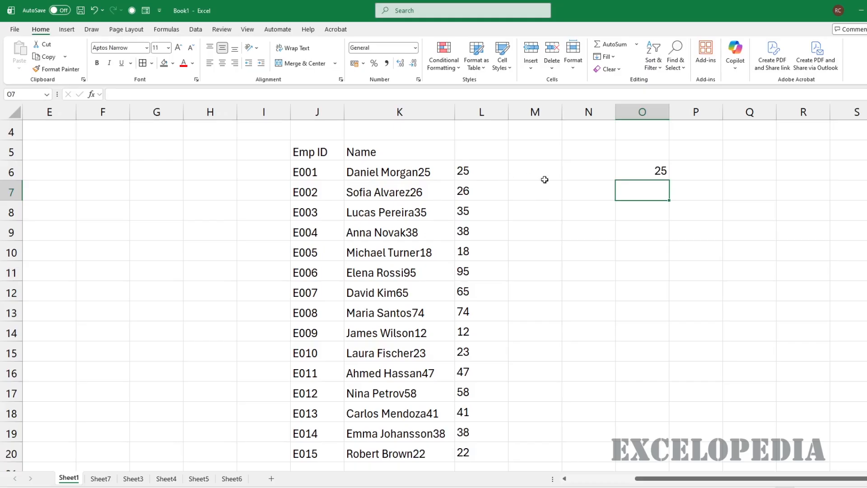
click(585, 191)
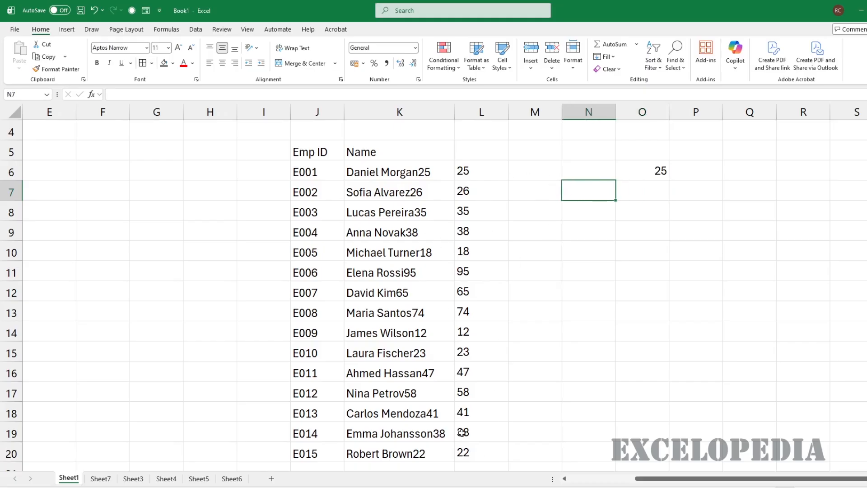
Total L6:L20 with =SUM in O7, which returns 0 because the values are text
click(643, 190)
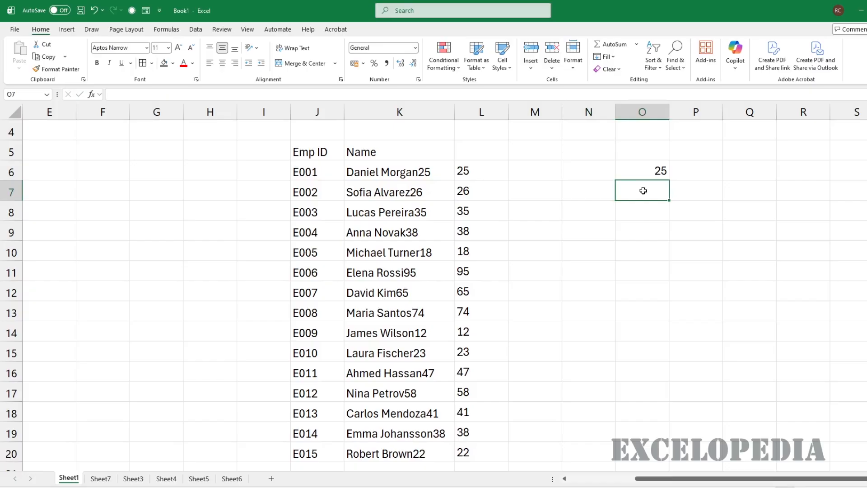
text(=sum)
key(Tab)
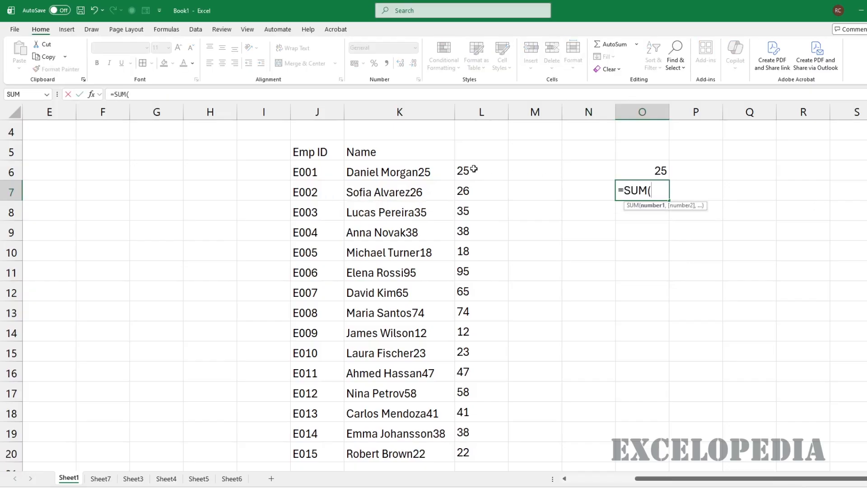
drag(473, 169, 496, 448)
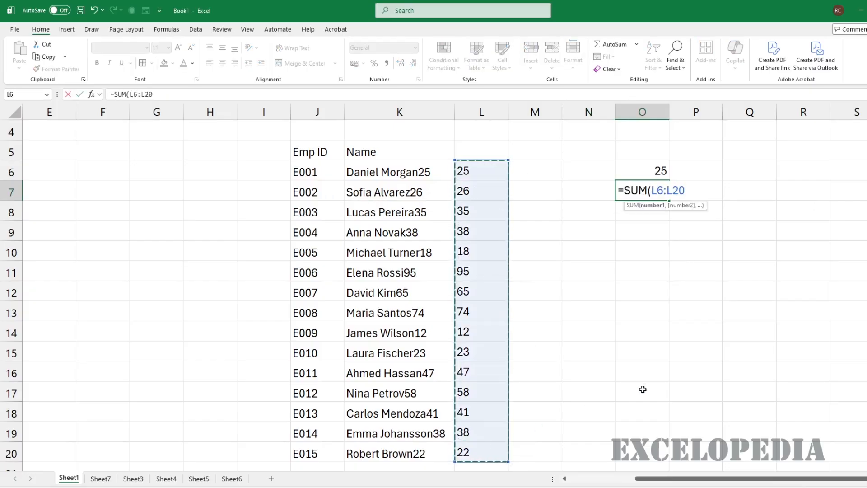
text())
key(Return)
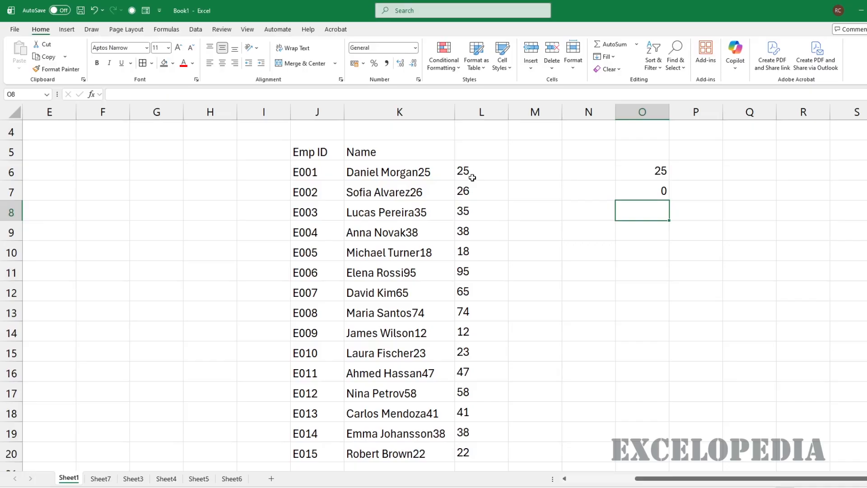
Paste the extracted numbers from L6:L20 as values into N6:N20
drag(474, 171, 469, 449)
key(ctrl+c)
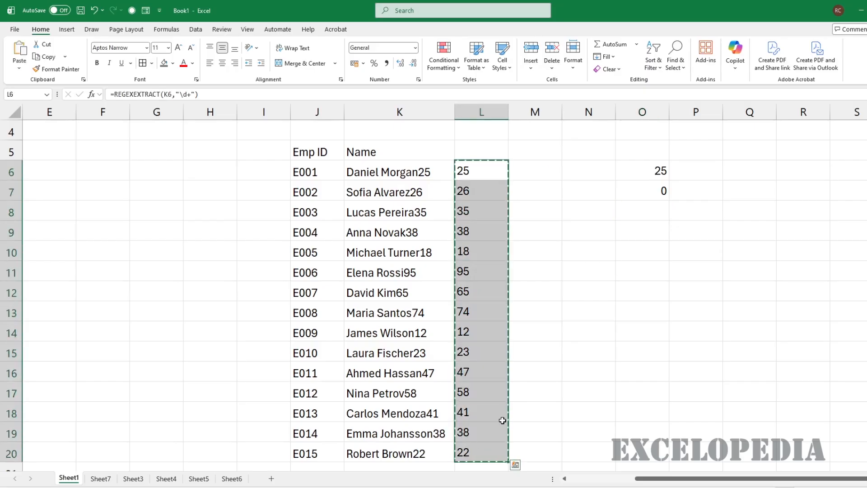
click(582, 167)
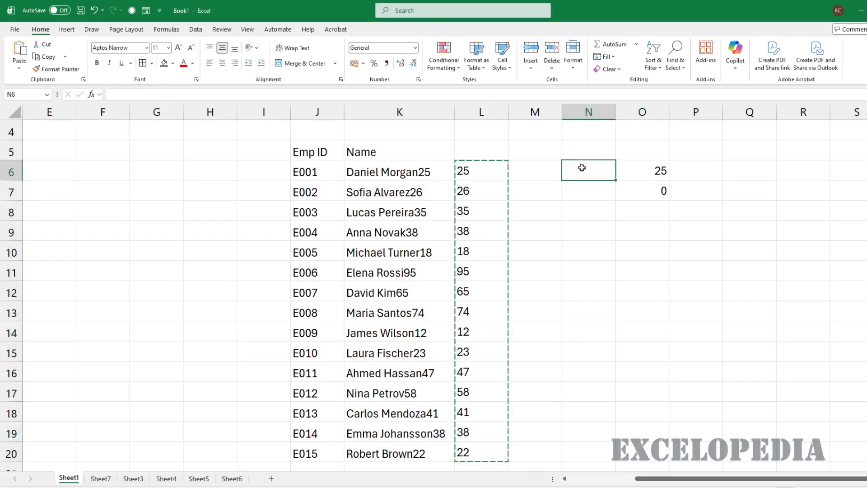
key(ctrl+shift+v)
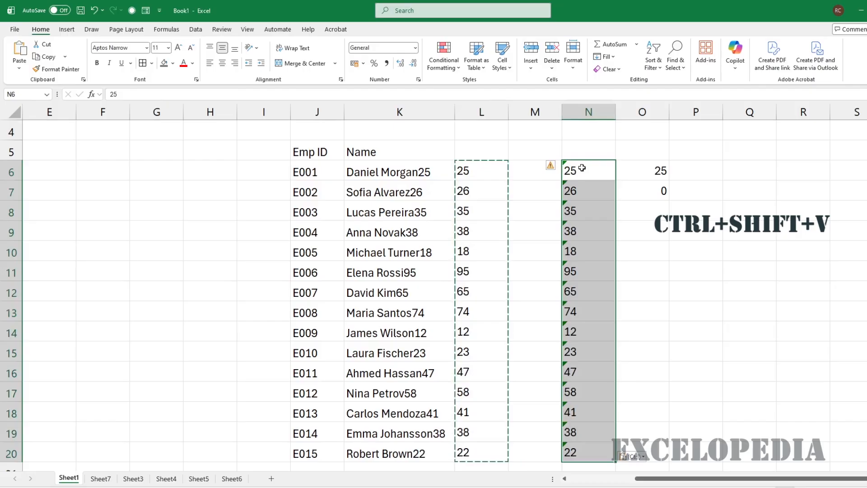
Convert column N to numbers and undo it, then ignore the stored-as-text warnings
click(553, 167)
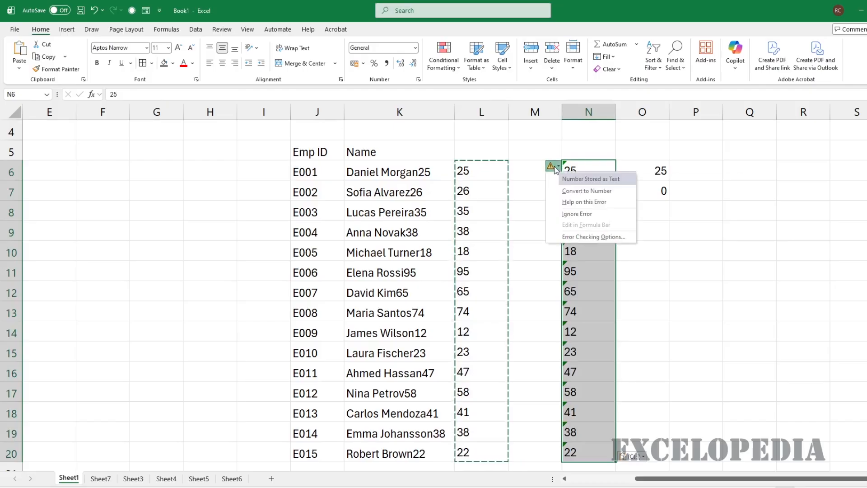
click(582, 195)
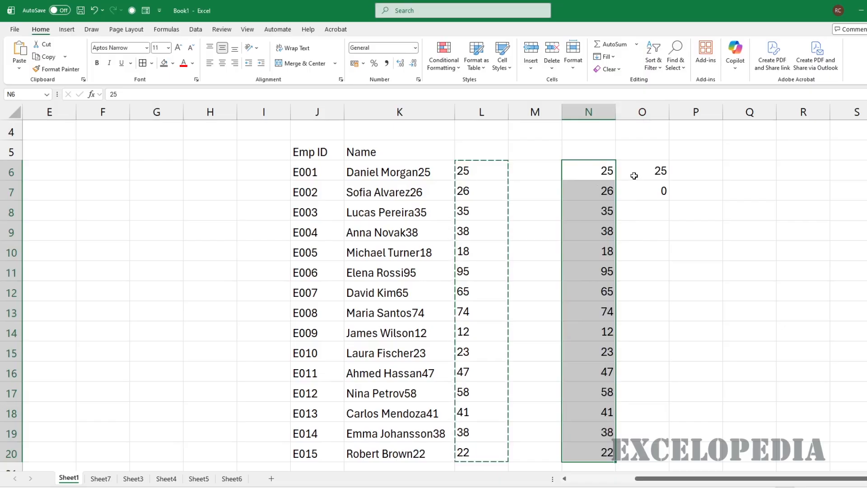
key(ctrl+z)
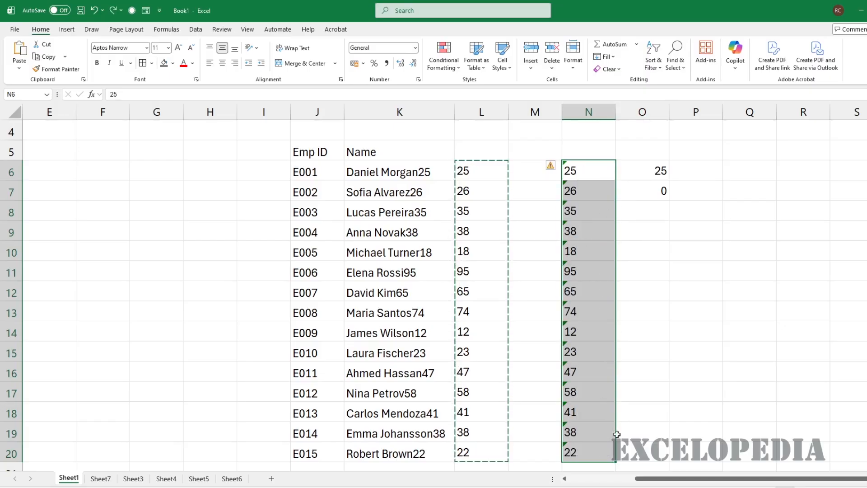
click(556, 167)
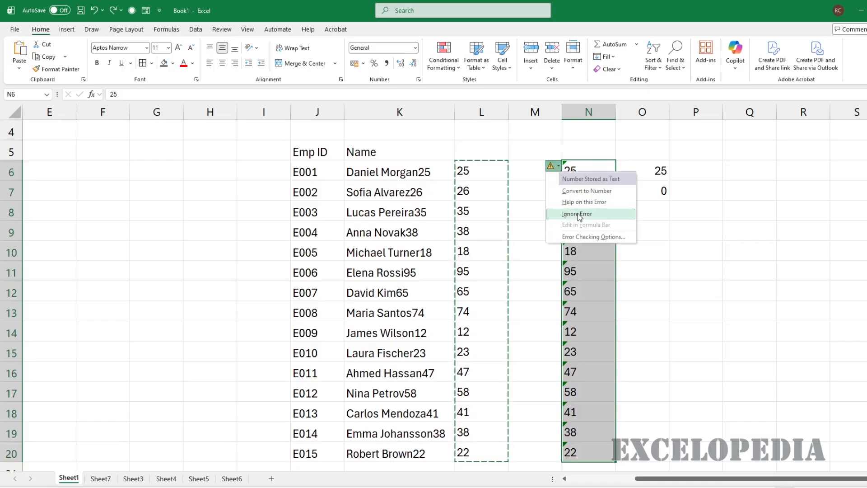
click(579, 214)
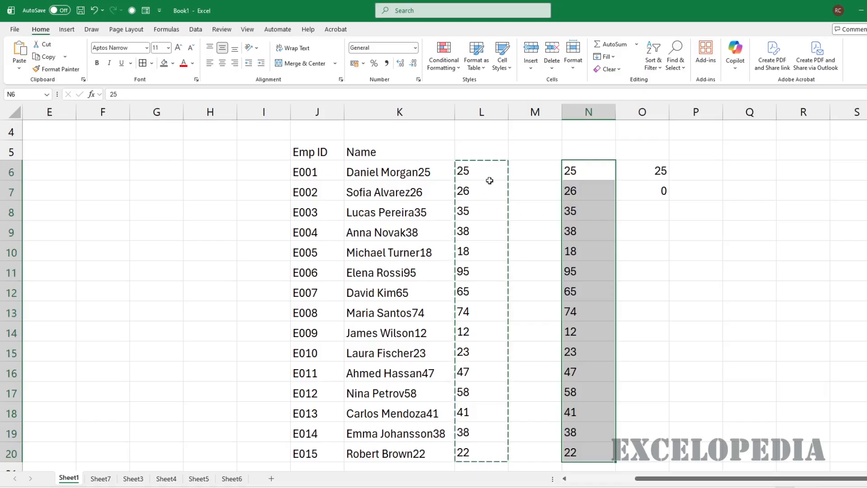
key(Escape)
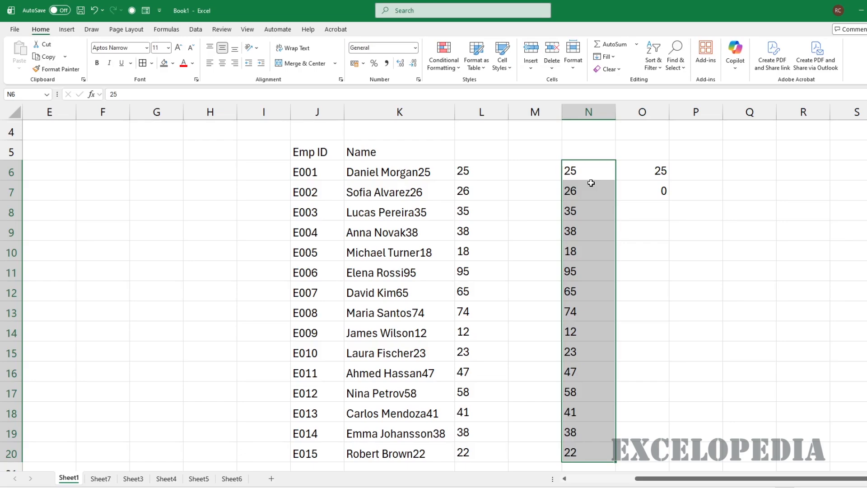
Run Text to Columns on column N twice, undoing the conversion each time
click(193, 29)
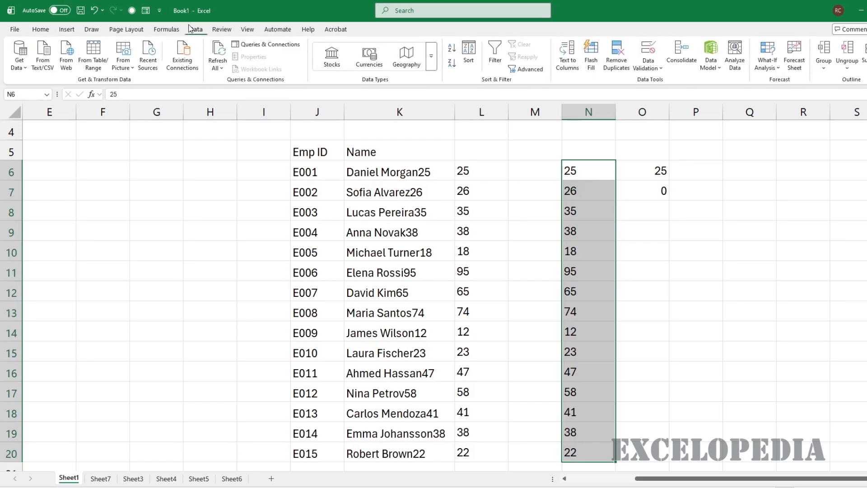
click(572, 57)
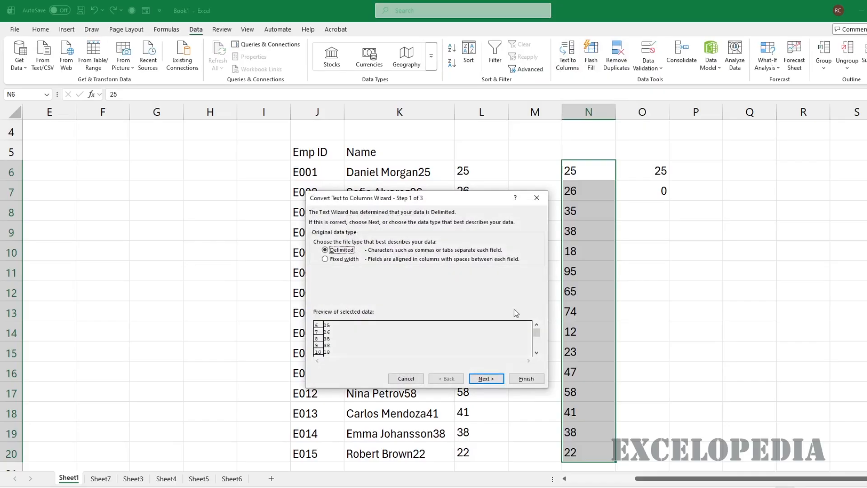
click(529, 380)
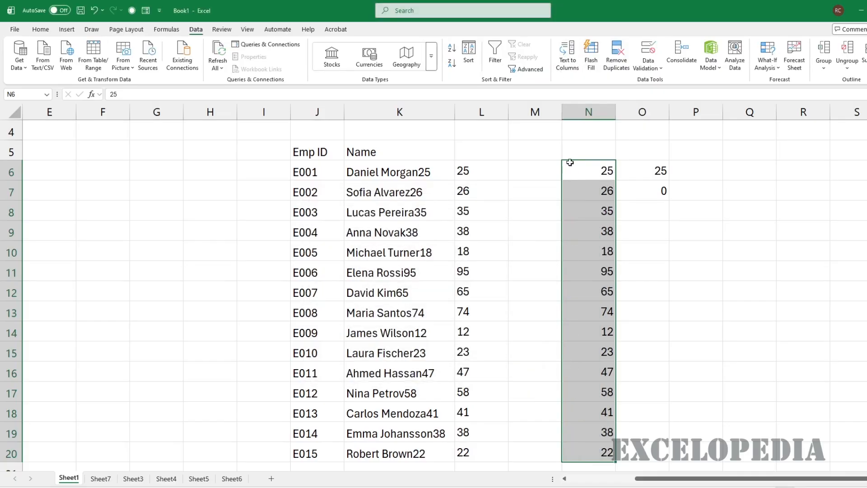
key(ctrl+z)
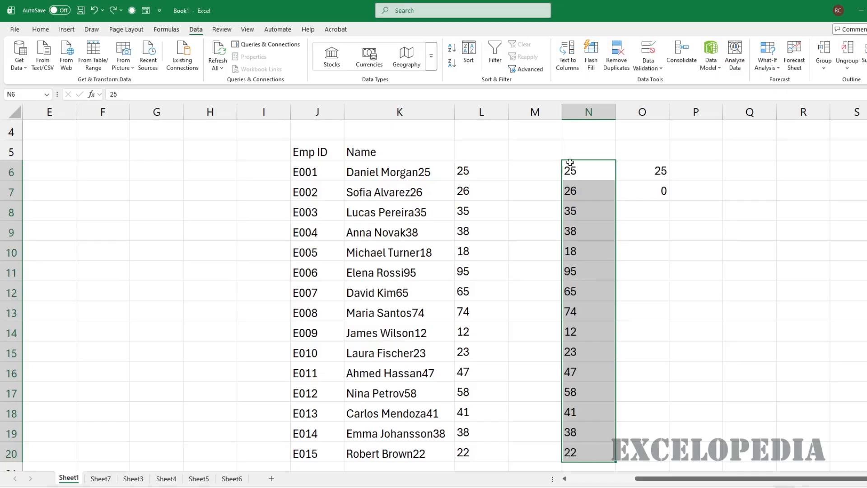
key(alt+a)
key(e)
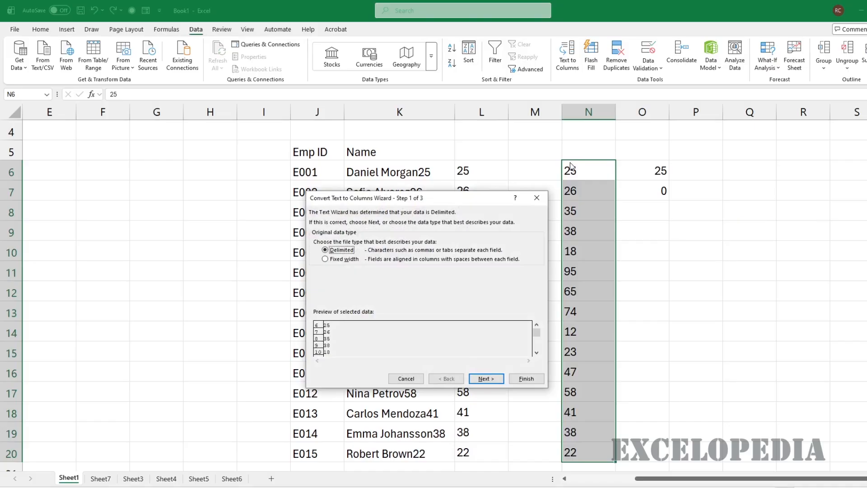
click(522, 381)
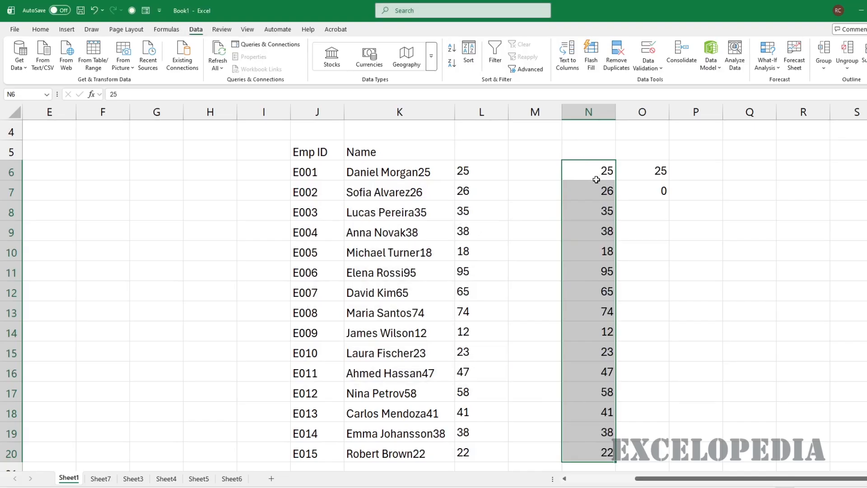
key(ctrl+z)
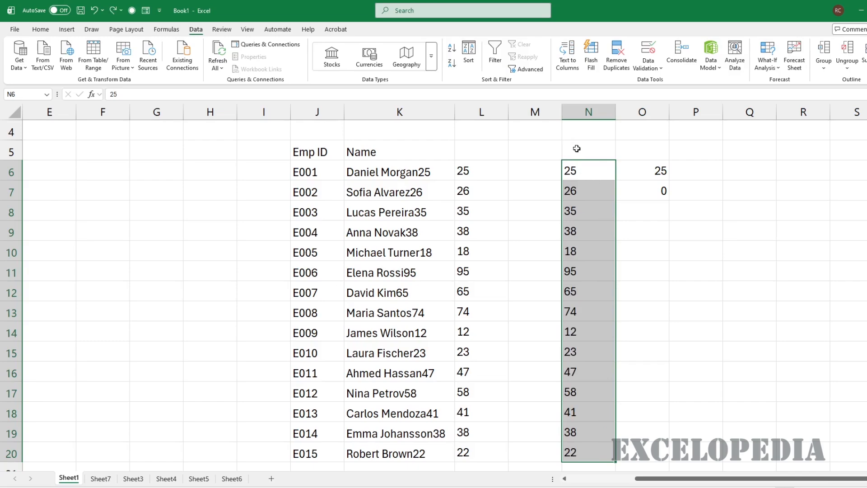
Enter 1 in helper cell P4 and copy it
click(693, 131)
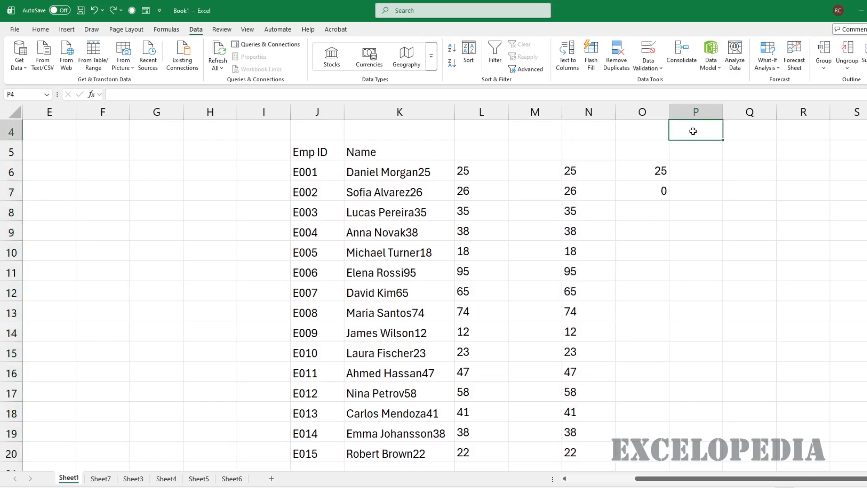
text(1)
key(Return)
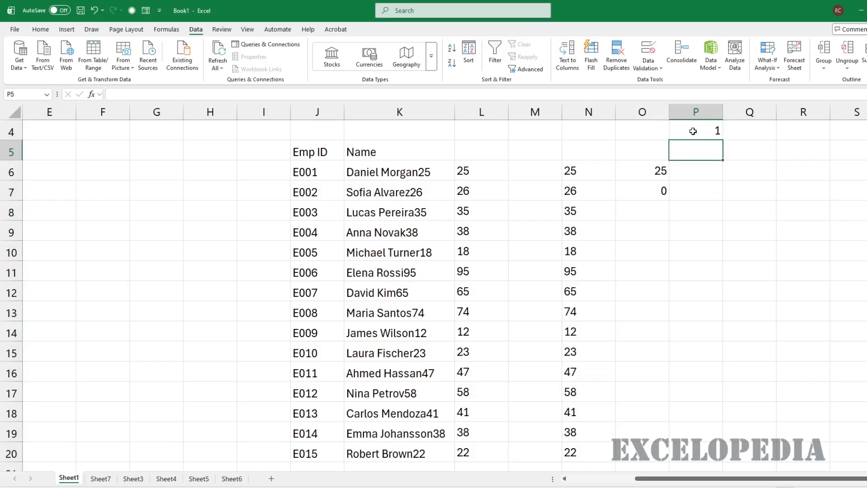
click(702, 135)
key(ctrl+c)
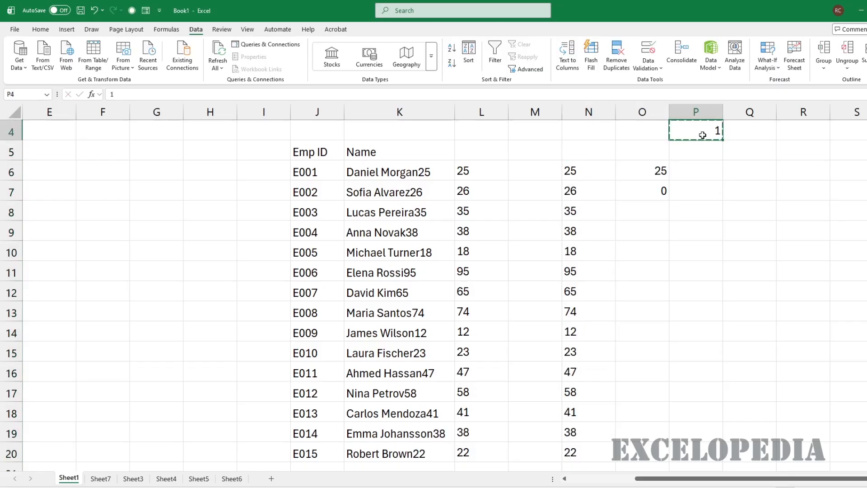
Paste Special with Multiply onto N6:N20 so the values become real numbers
click(608, 167)
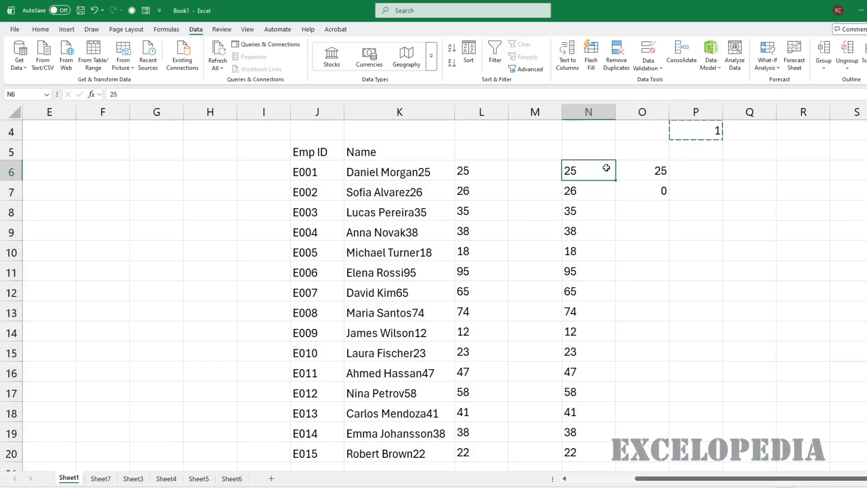
key(ctrl+shift+Down)
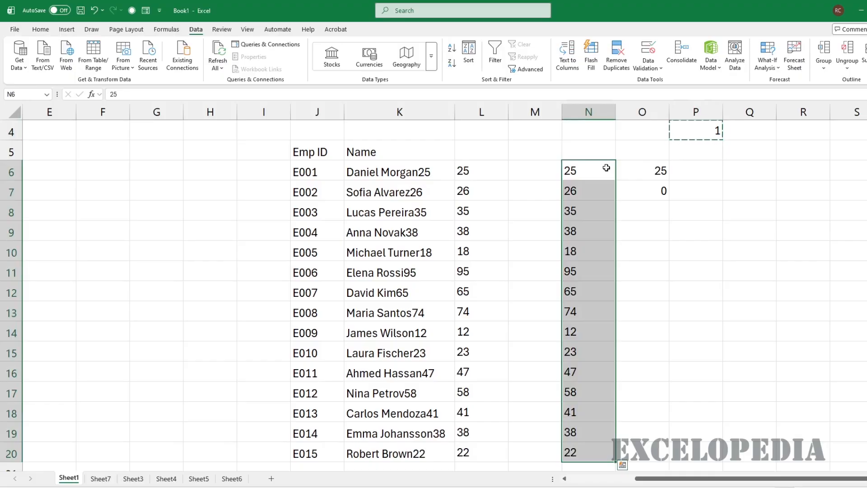
right_click(606, 168)
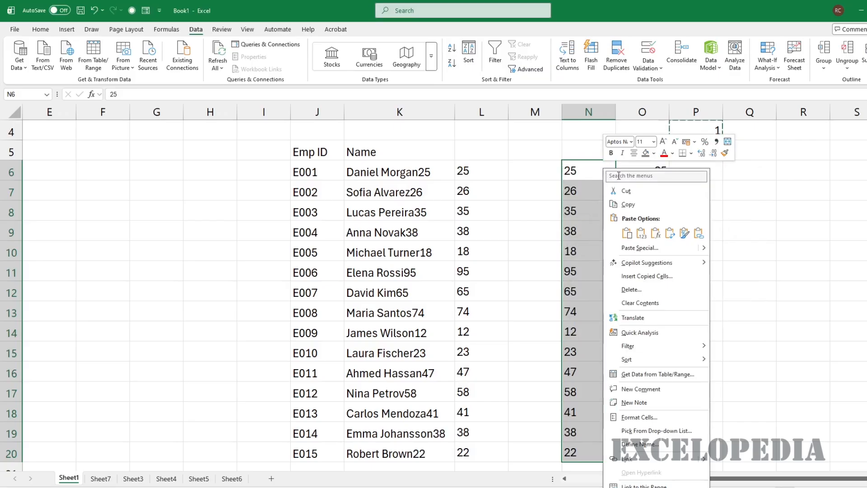
click(640, 248)
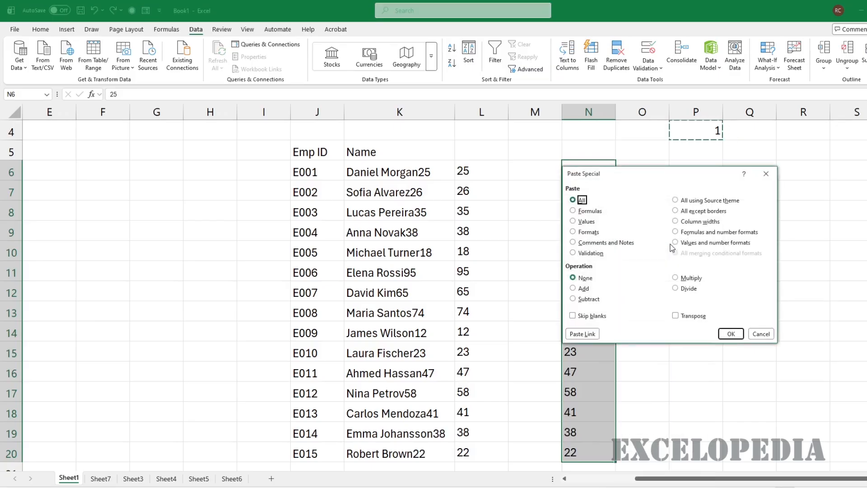
key(Escape)
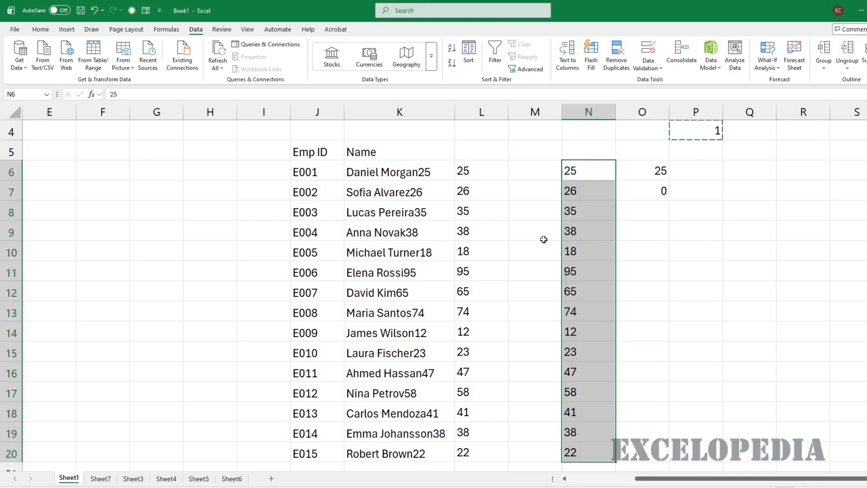
key(ctrl+alt+v)
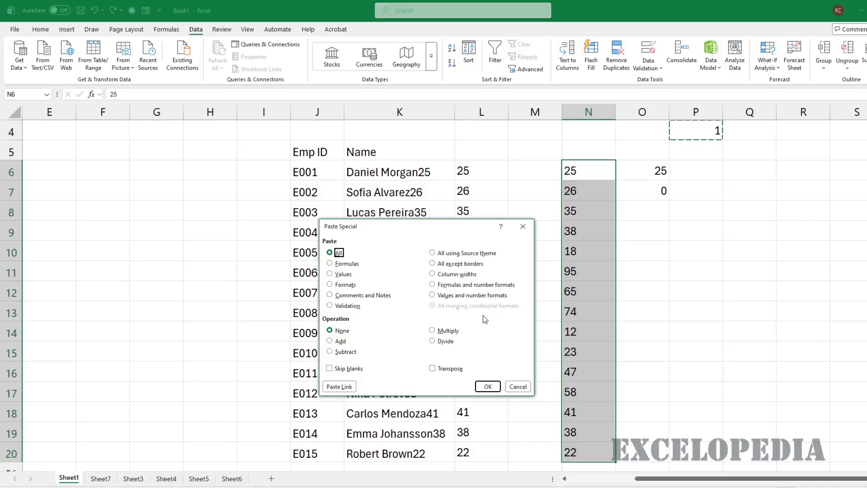
click(434, 333)
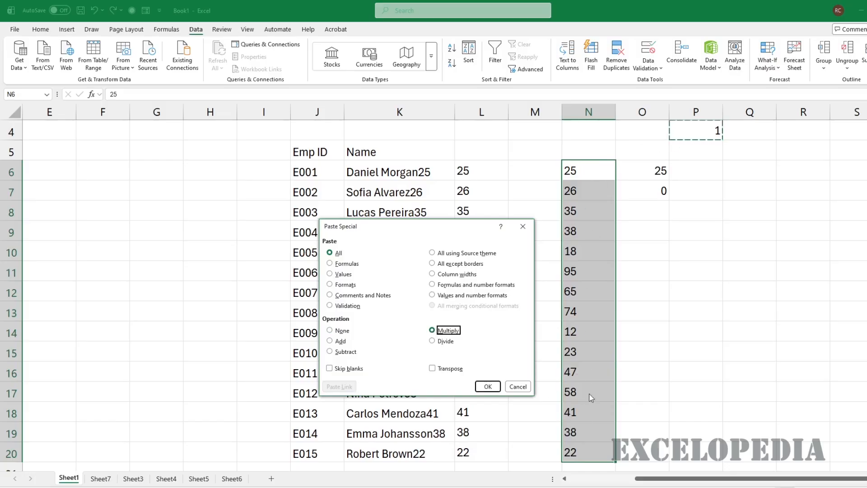
click(492, 392)
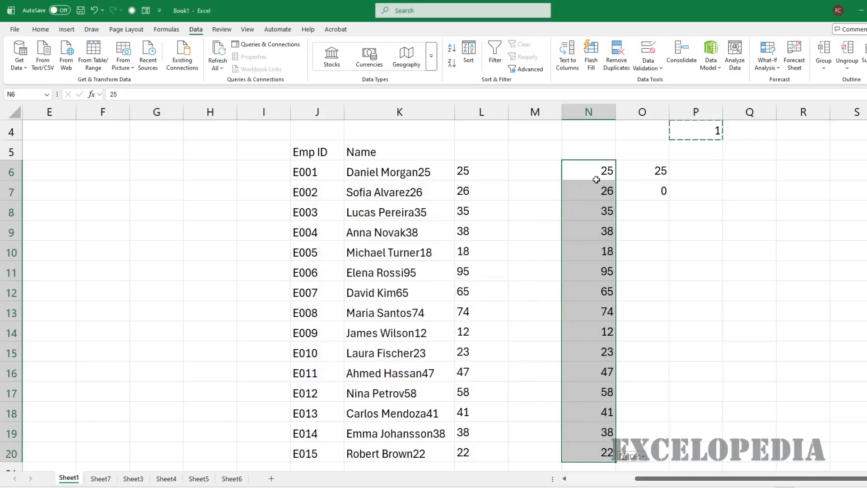